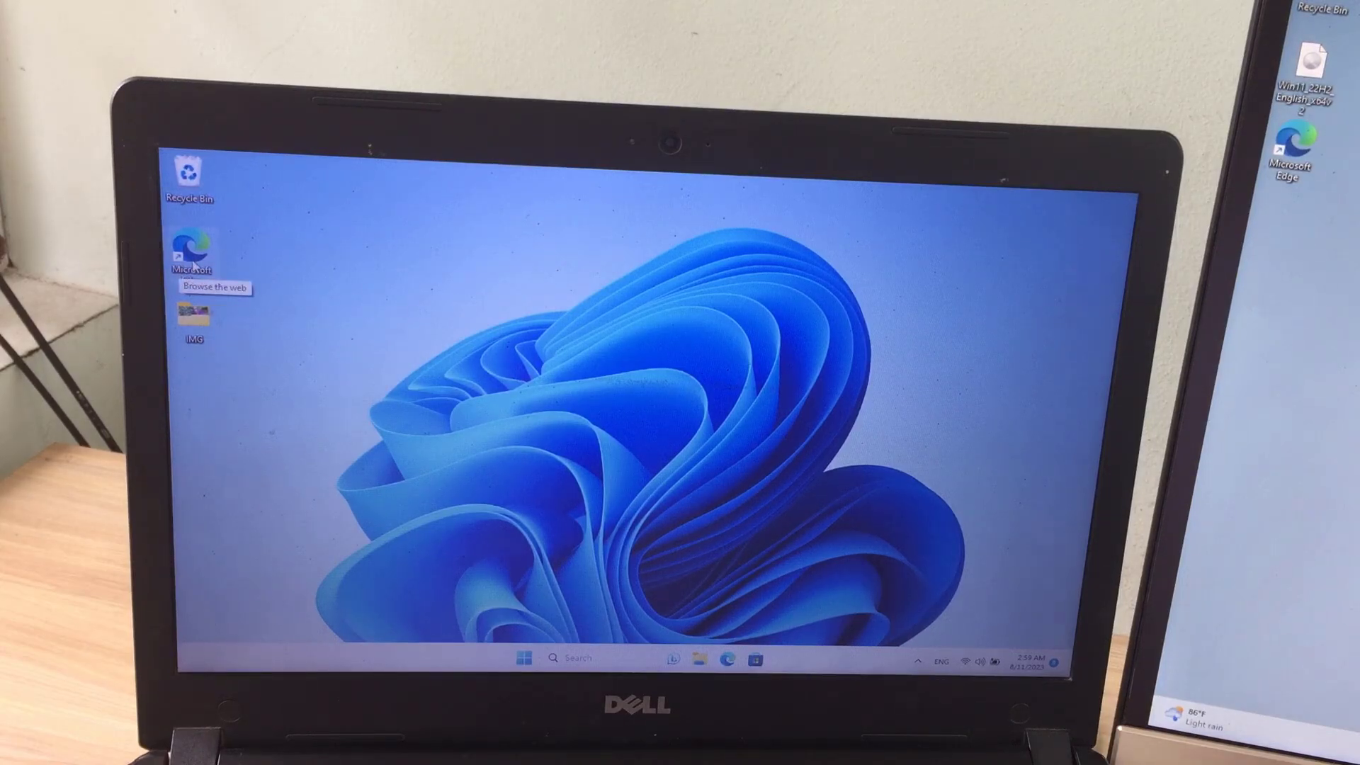
Launch Edge on the laptop and load sharedrop.io from the address-bar suggestion.
double_click(191, 249)
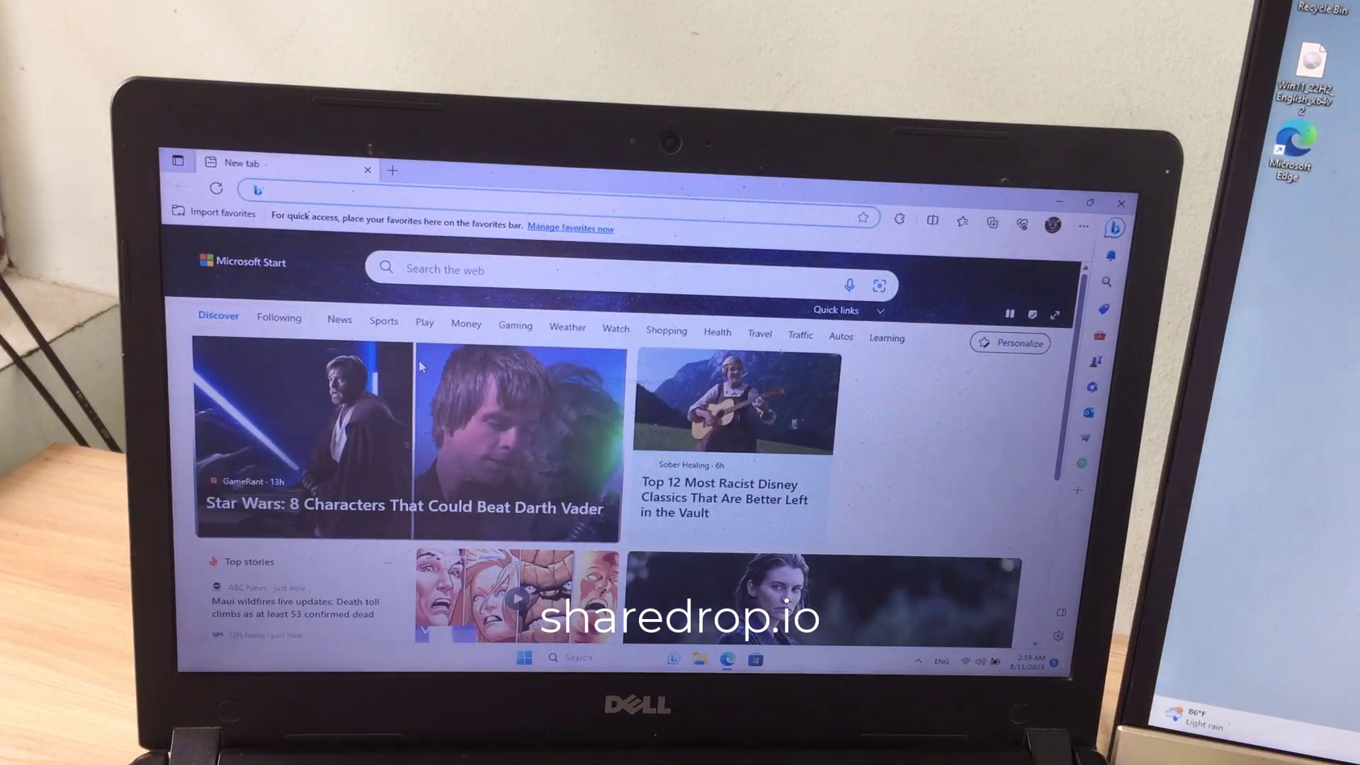
text(sh)
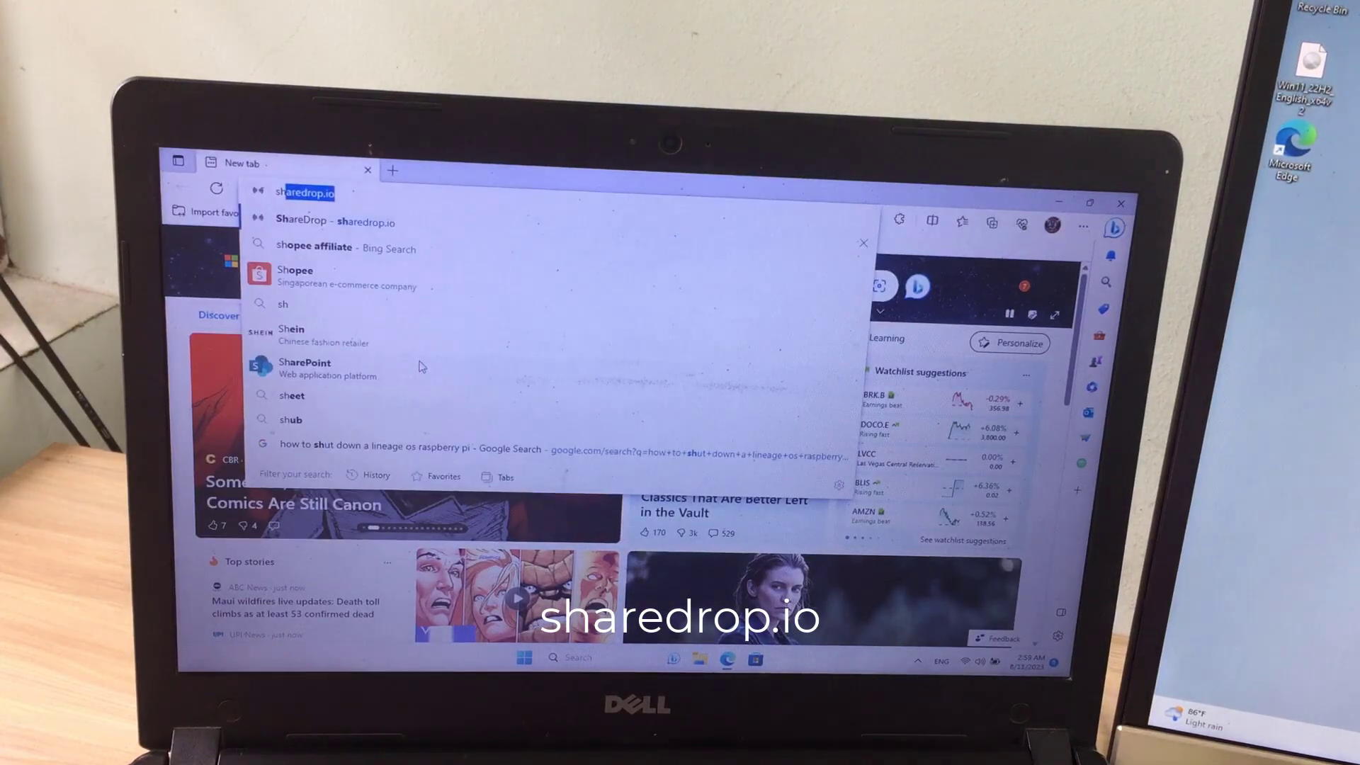
key(Return)
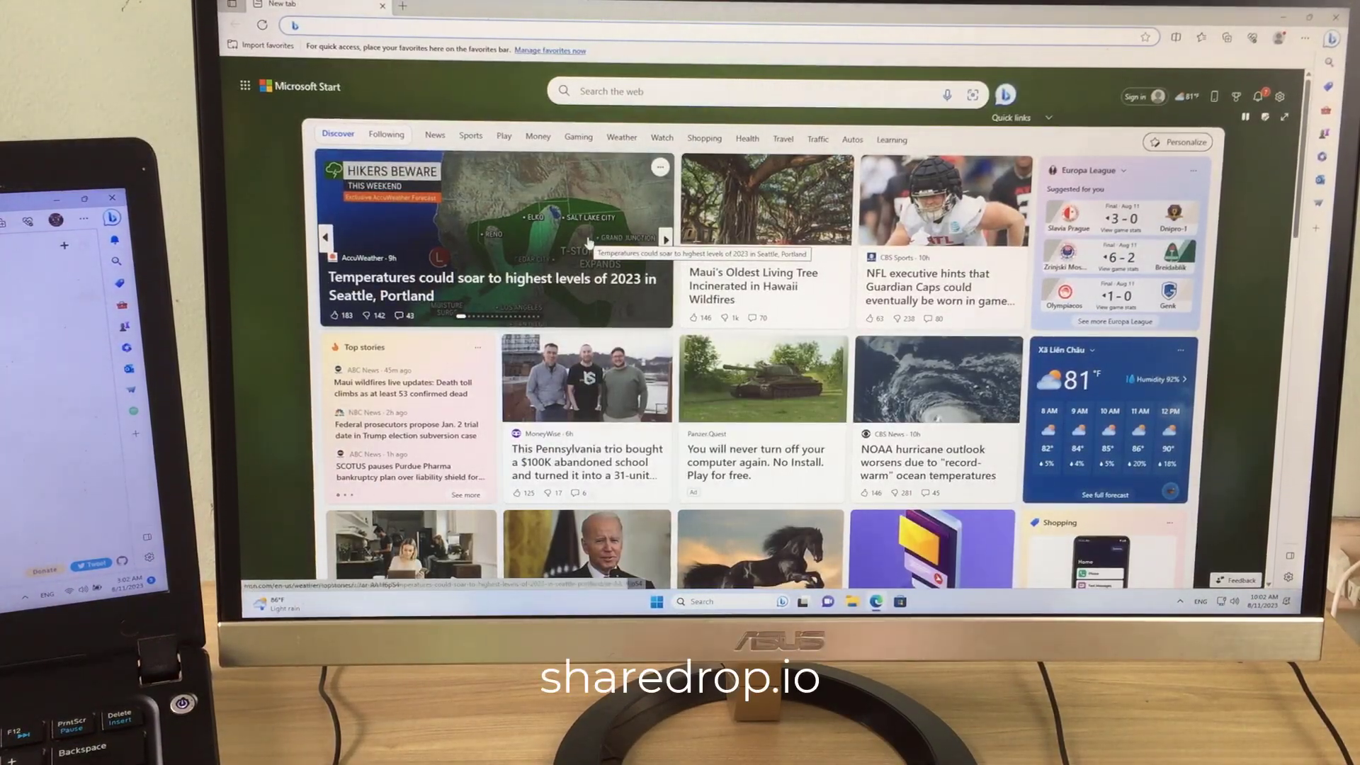
text(s)
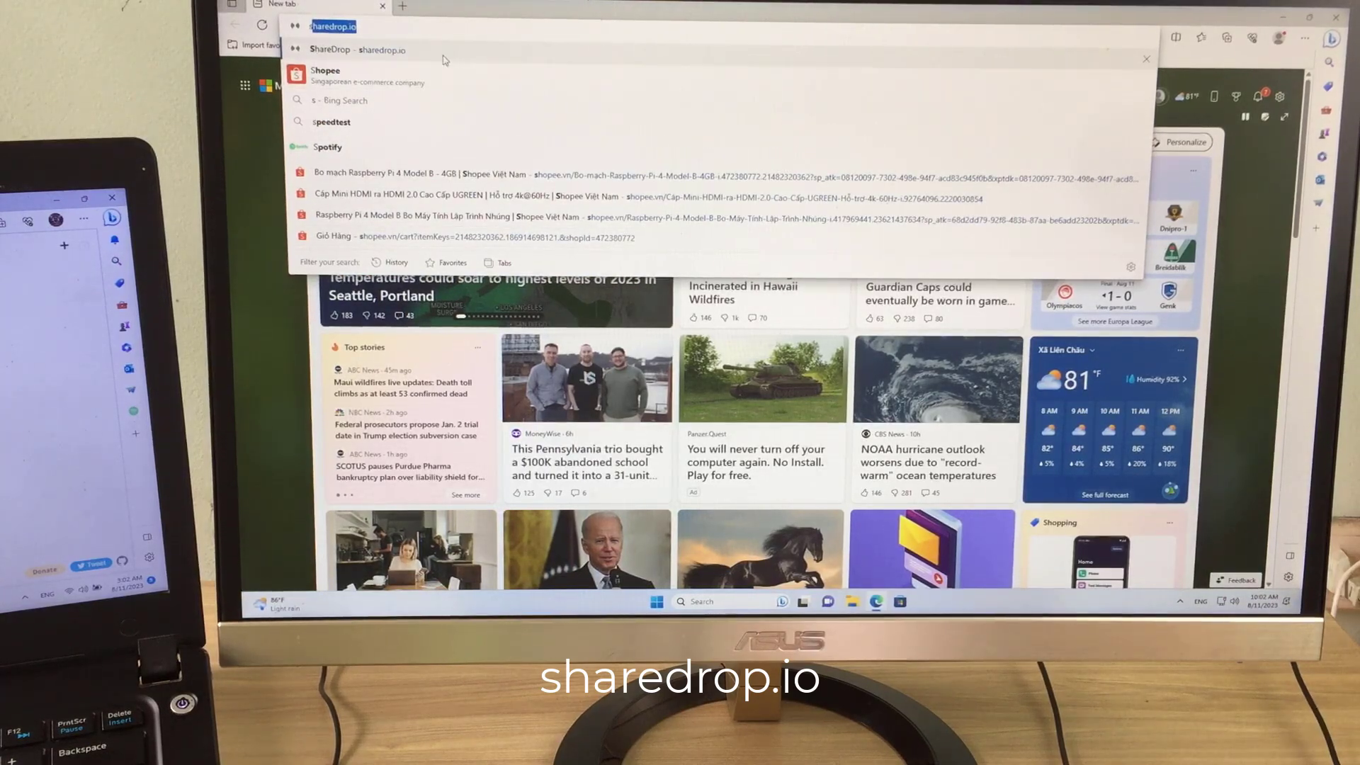
Load sharedrop.io in Edge on the desktop PC so both devices appear as peers.
key(Return)
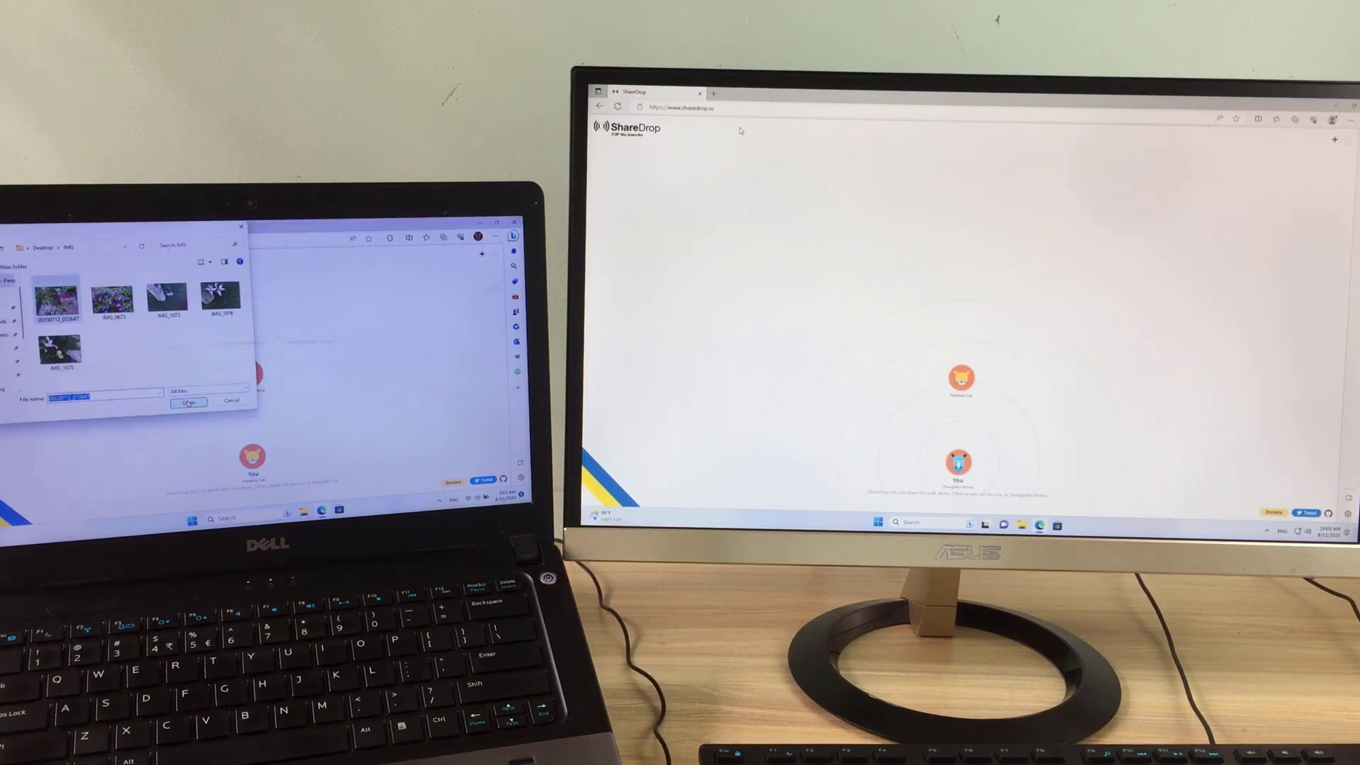
Choose the JPG photo on the laptop to send to the desktop computer.
click(188, 401)
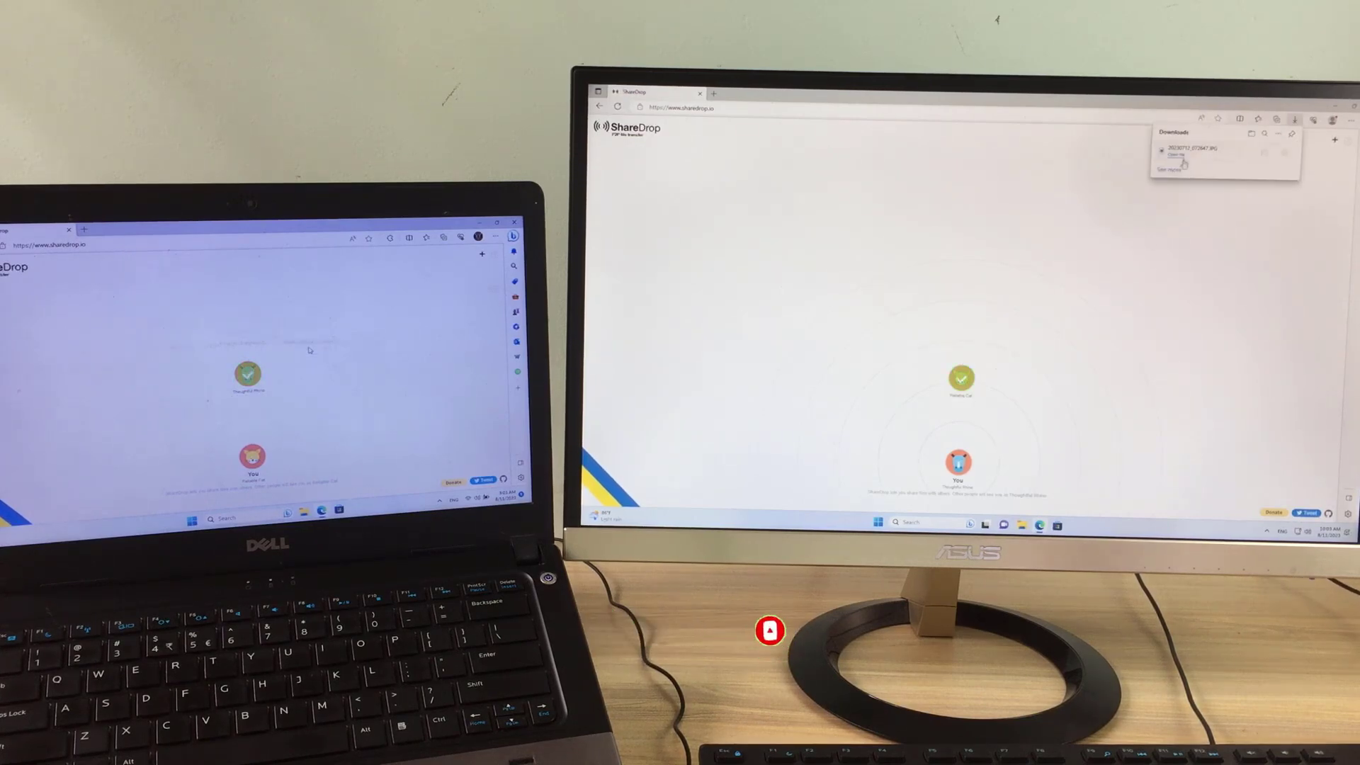
Open the received photo on the desktop, then the original from the laptop's IMG folder.
click(1183, 159)
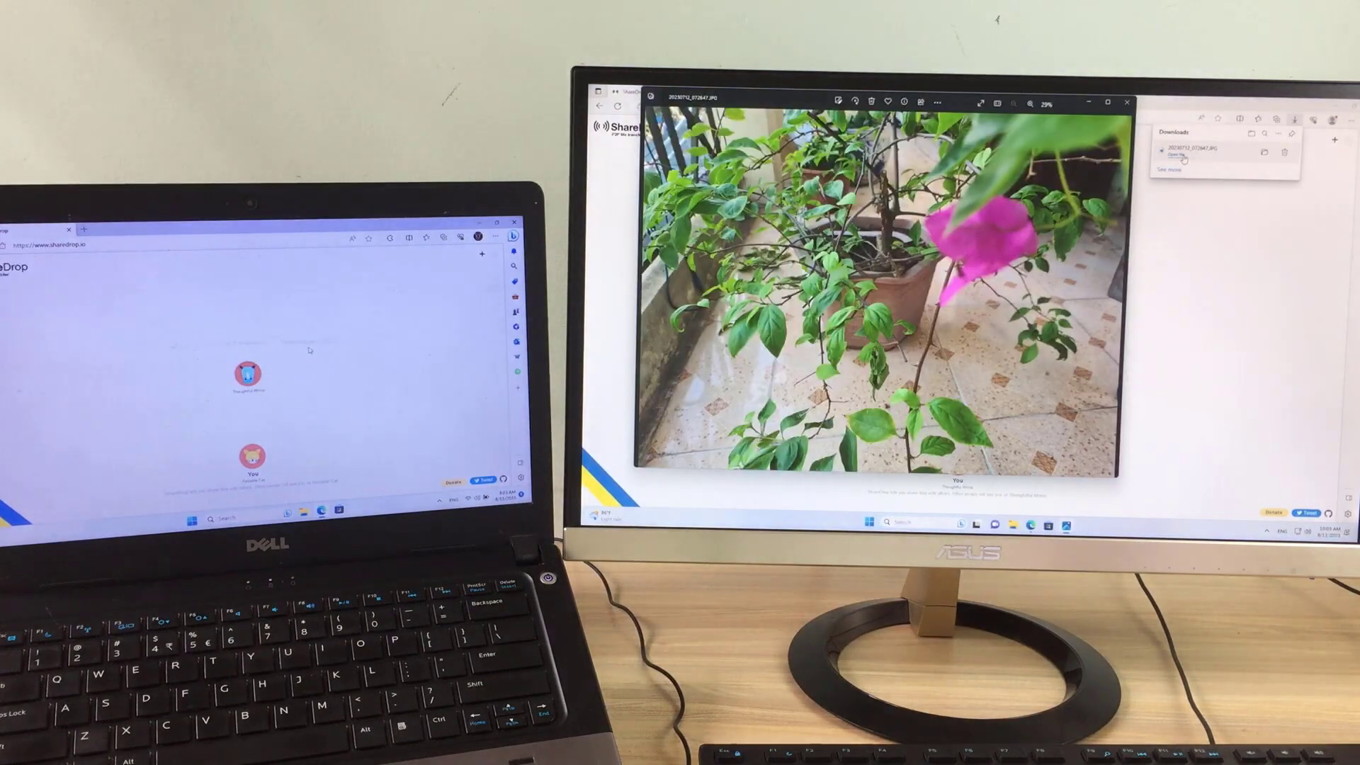
click(481, 223)
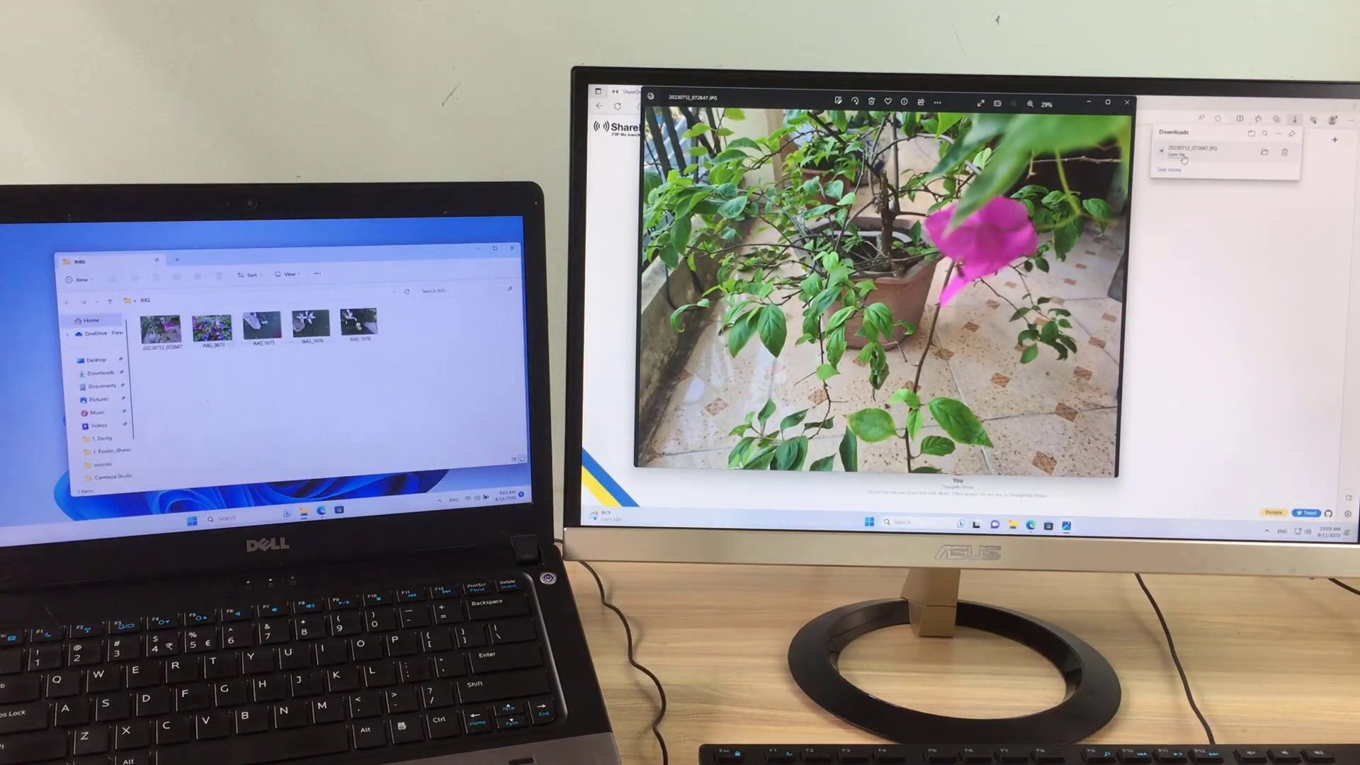
double_click(162, 328)
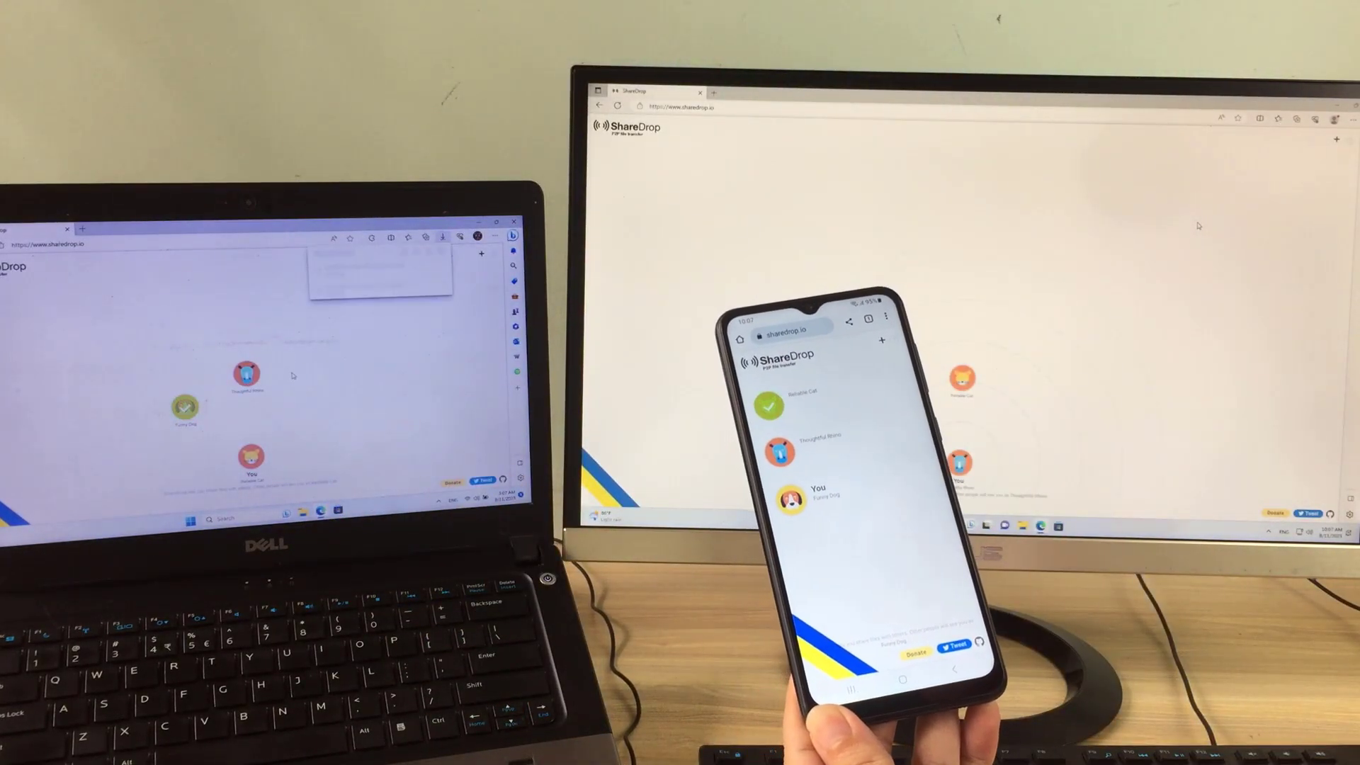
Get a ShareDrop file transfer going while Task Manager shows Ethernet near 89 Mbps.
click(334, 279)
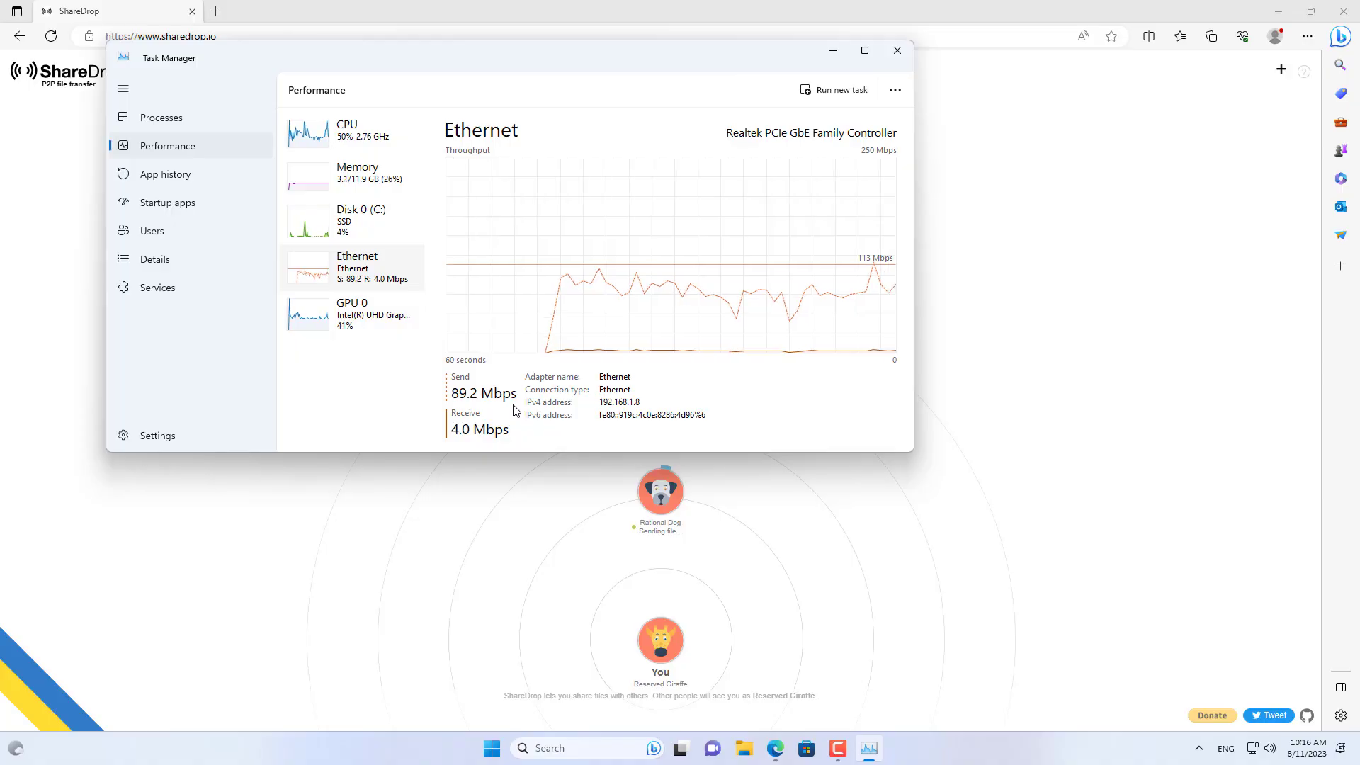